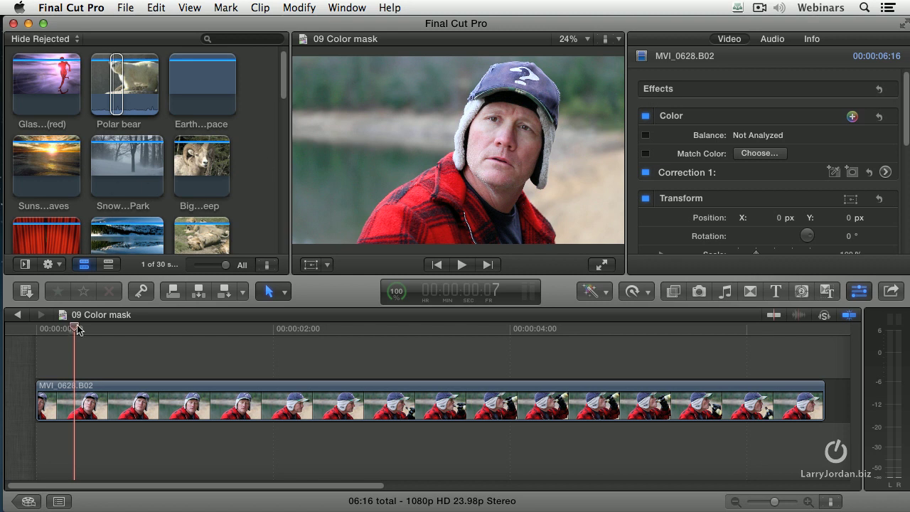
# Move the playhead back to the first frame of the MVI_0628.B02 clip.
pyautogui.moveTo(101, 332); pyautogui.dragTo(33, 324)
# Add Shape Mask 1 to Correction 1 of the selected MVI_0628.B02 clip.
pyautogui.click(91, 386)
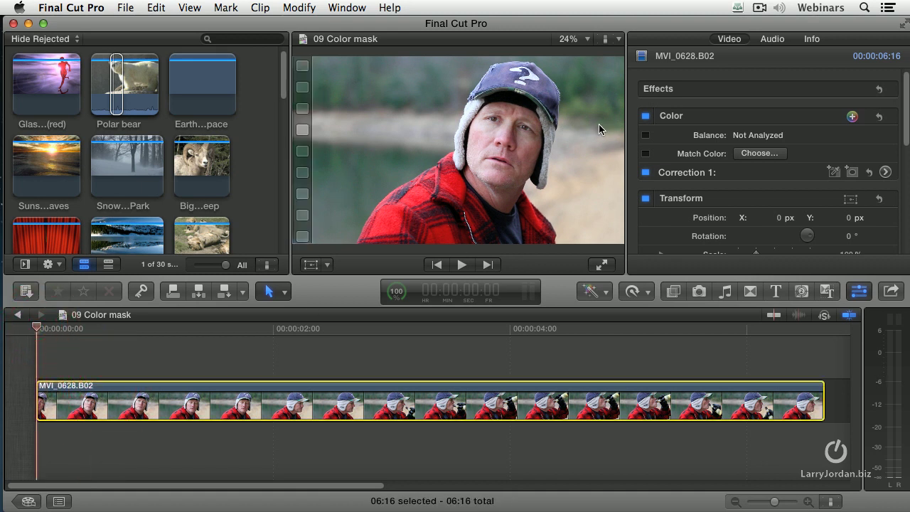
pyautogui.click(729, 38)
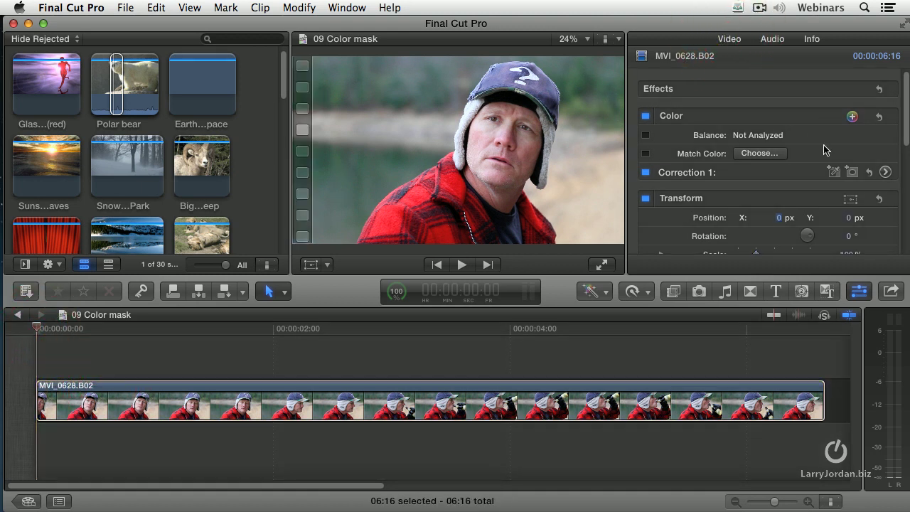
pyautogui.click(852, 173)
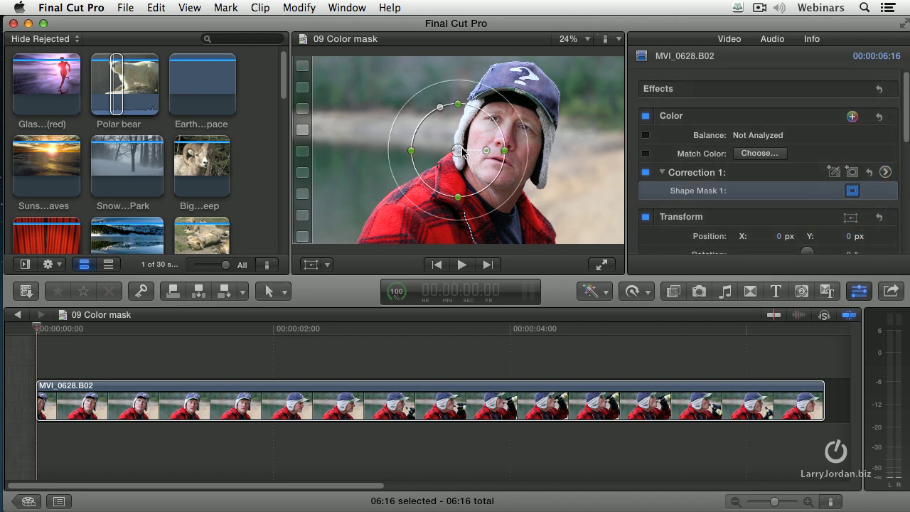
# Fit the mask as a narrow upright oval around the man's face and hat with a tight feather.
pyautogui.moveTo(459, 151); pyautogui.dragTo(503, 148)
pyautogui.moveTo(487, 102)
pyautogui.mouseDown()
pyautogui.moveTo(449, 105)
pyautogui.moveTo(488, 103)
pyautogui.mouseUp()
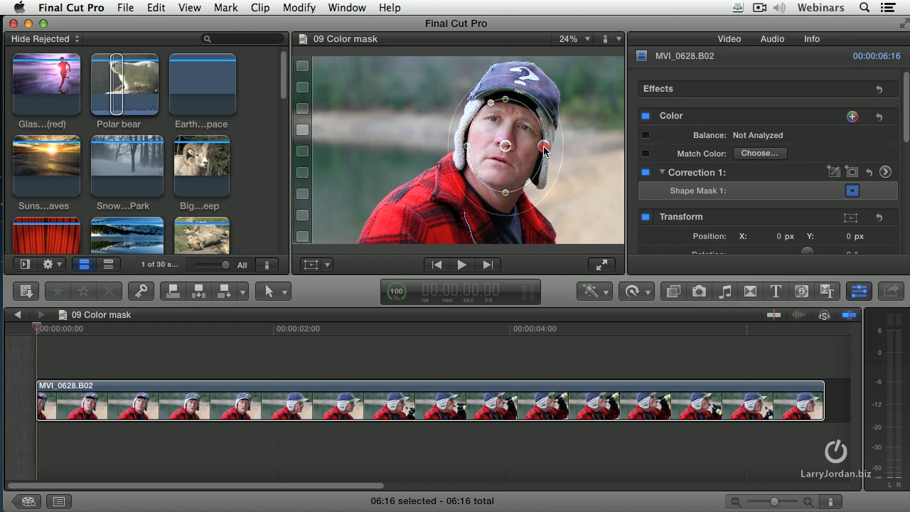
pyautogui.moveTo(551, 148); pyautogui.dragTo(582, 207)
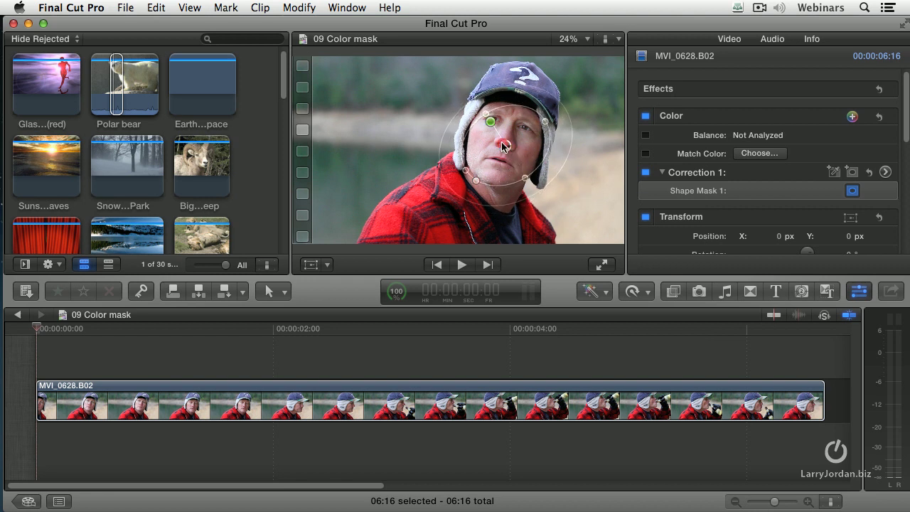
pyautogui.press('super+z')
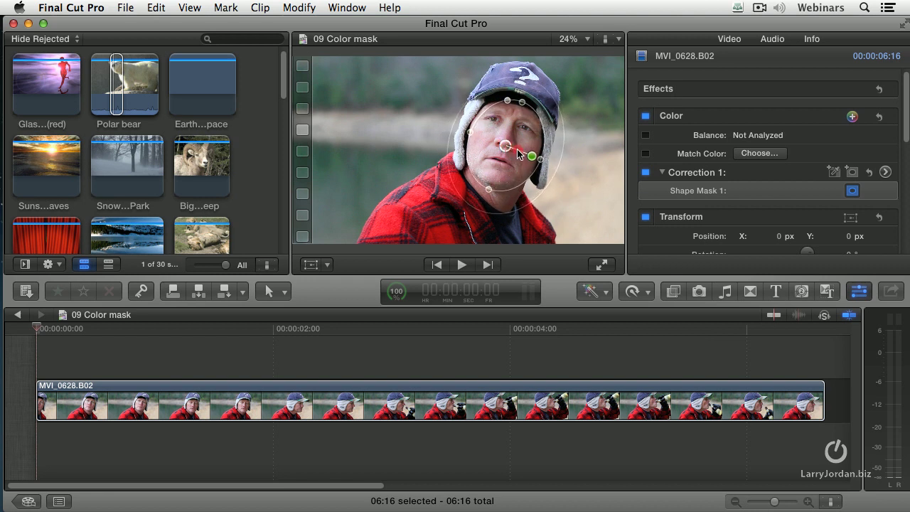
pyautogui.moveTo(505, 146); pyautogui.dragTo(506, 143)
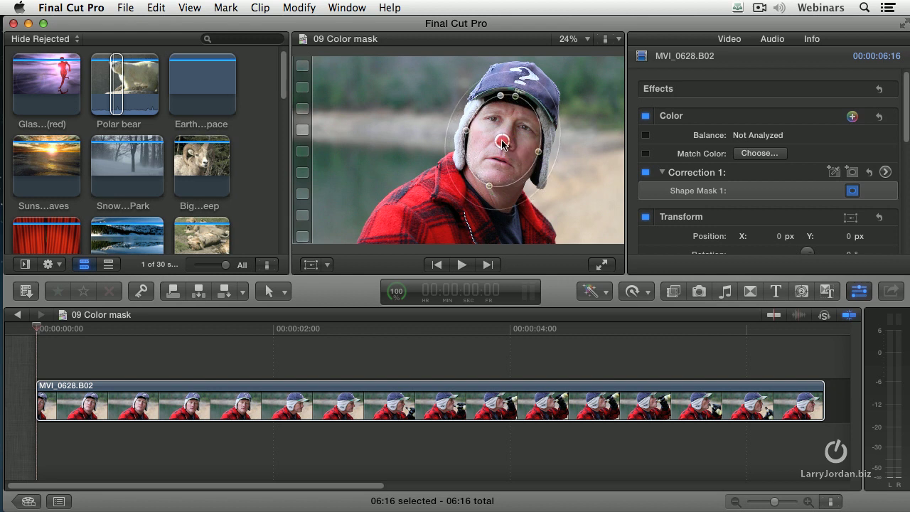
pyautogui.moveTo(540, 193); pyautogui.dragTo(539, 190)
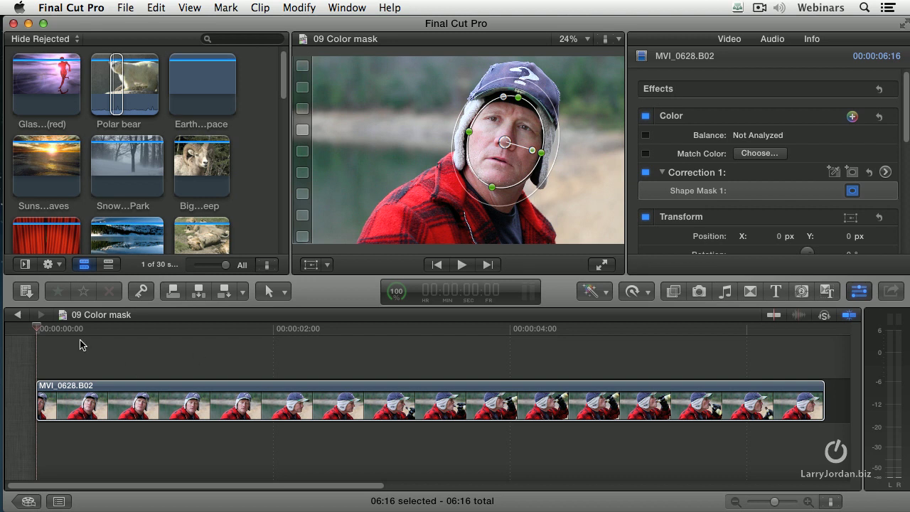
pyautogui.moveTo(35, 332); pyautogui.dragTo(177, 334)
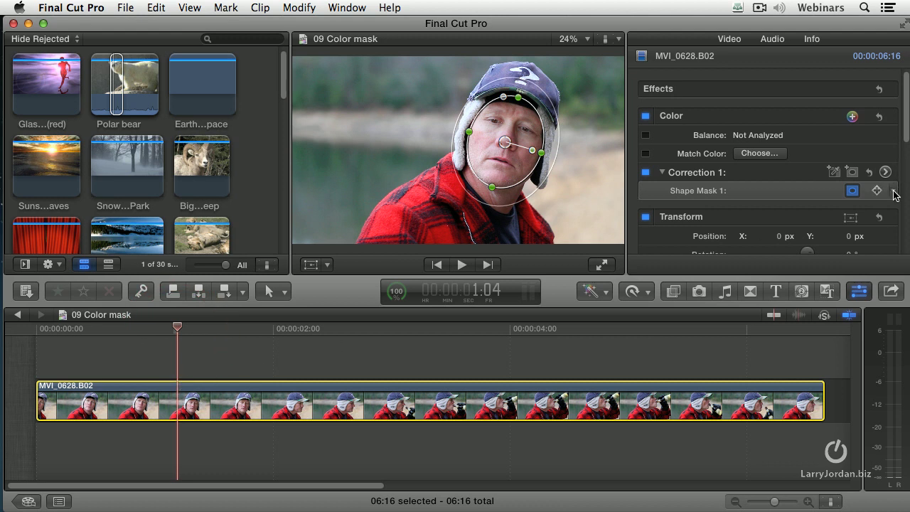
# Keyframe Shape Mask 1 at the start and again at about 2:03.
pyautogui.click(877, 191)
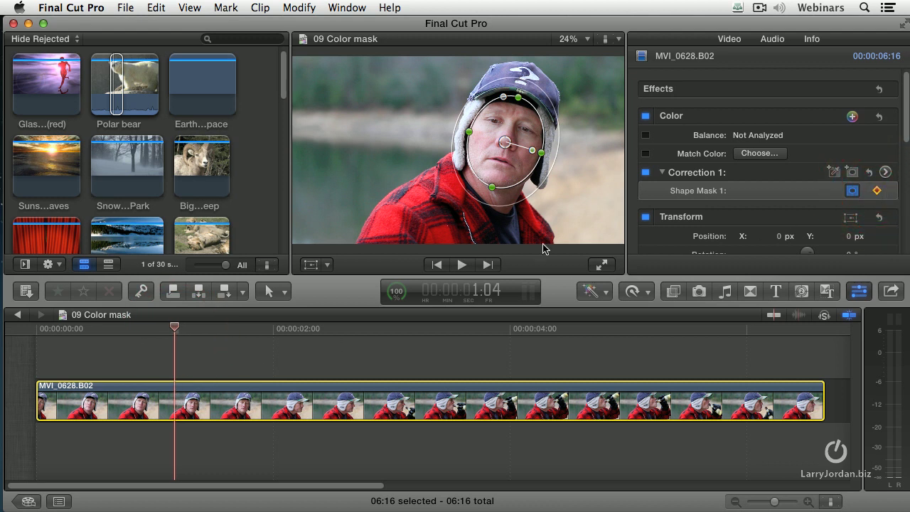
pyautogui.moveTo(178, 332); pyautogui.dragTo(289, 334)
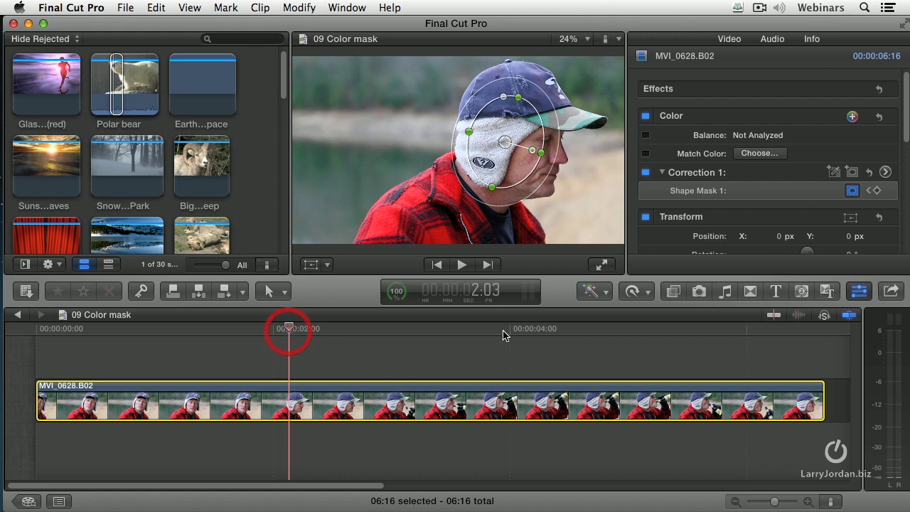
pyautogui.click(877, 191)
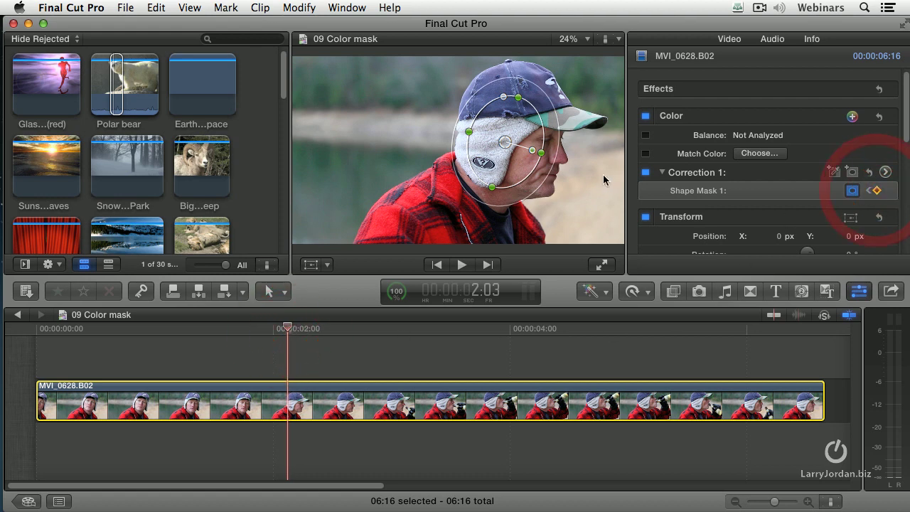
# Move and resize the mask into a tilted oval covering the turned face from ear flap to nose.
pyautogui.moveTo(510, 145); pyautogui.dragTo(565, 175)
pyautogui.moveTo(525, 210); pyautogui.dragTo(527, 204)
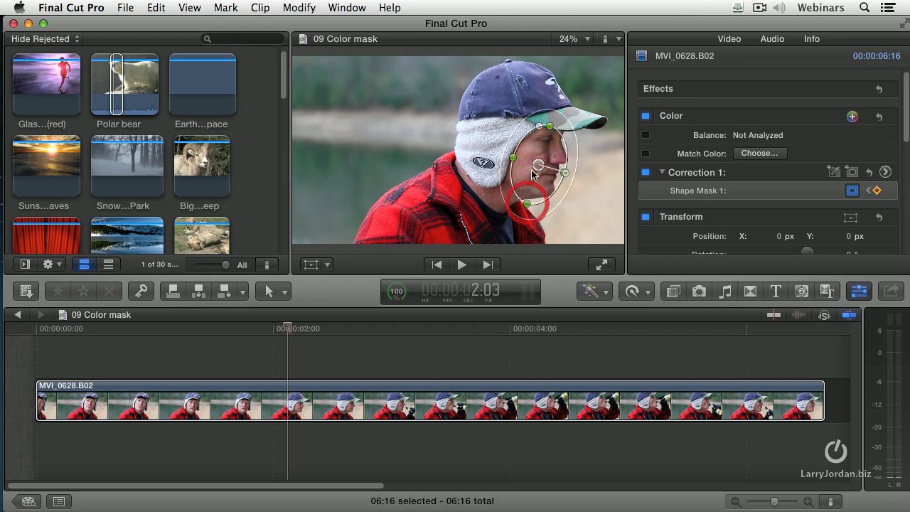
pyautogui.click(566, 174)
pyautogui.moveTo(565, 174); pyautogui.dragTo(565, 175)
pyautogui.moveTo(508, 149); pyautogui.dragTo(513, 152)
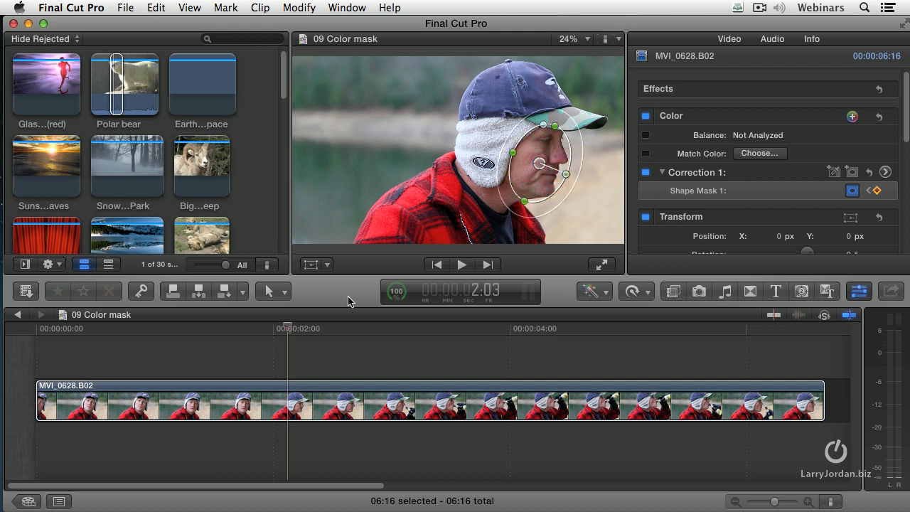
# Keyframe the mask onto the face at later stops, near three seconds and beyond, reaching 4:04.
pyautogui.moveTo(291, 332); pyautogui.dragTo(363, 334)
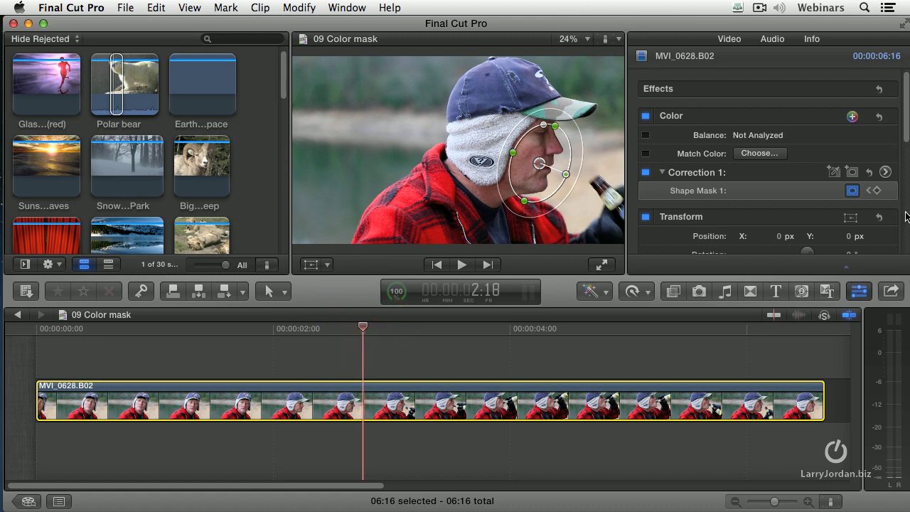
pyautogui.moveTo(534, 168); pyautogui.dragTo(532, 157)
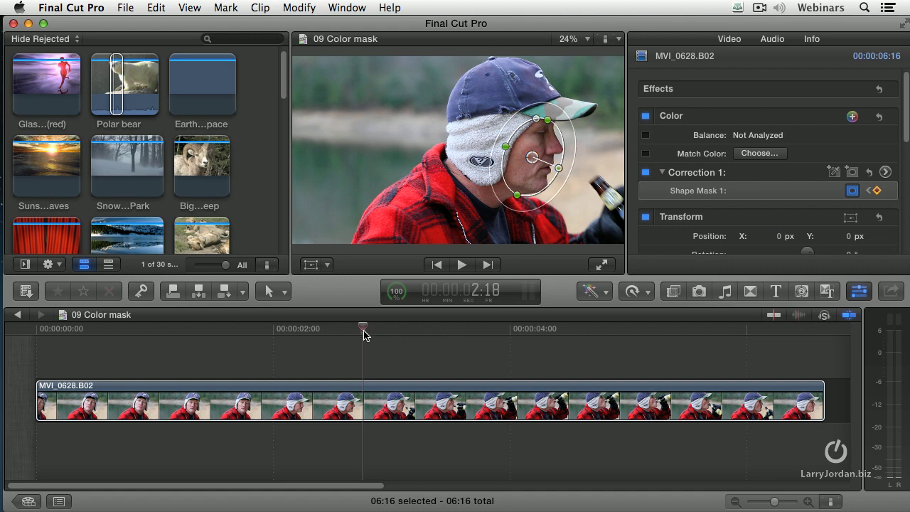
pyautogui.moveTo(362, 331); pyautogui.dragTo(431, 336)
pyautogui.moveTo(532, 156); pyautogui.dragTo(532, 154)
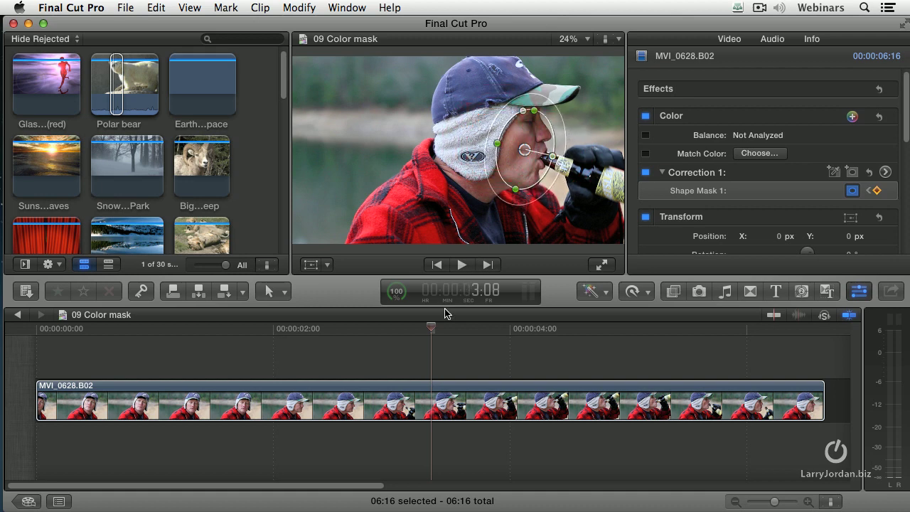
pyautogui.moveTo(430, 330); pyautogui.dragTo(530, 331)
# Re-fit the mask at 4:04 as a rotated narrow oval, then re-center it at 5:21.
pyautogui.moveTo(526, 153); pyautogui.dragTo(467, 126)
pyautogui.moveTo(535, 128); pyautogui.dragTo(537, 118)
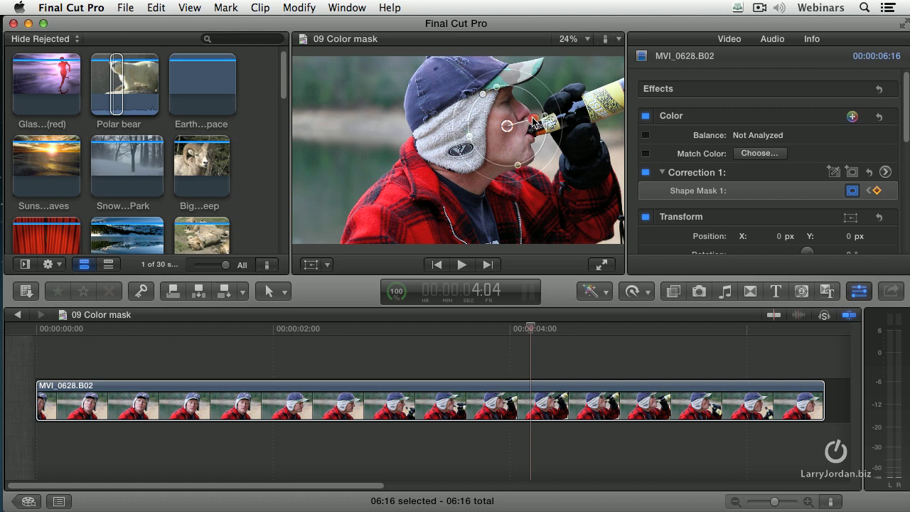
pyautogui.moveTo(479, 136); pyautogui.dragTo(543, 126)
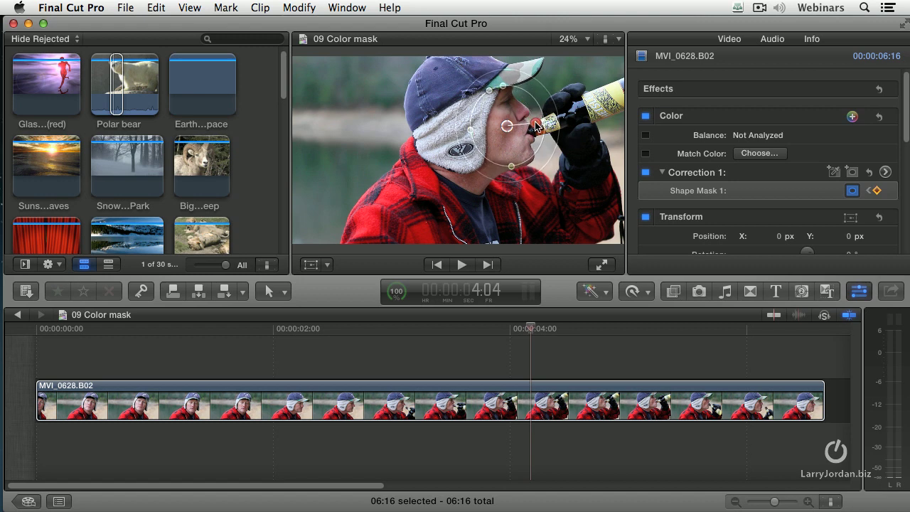
pyautogui.moveTo(470, 129); pyautogui.dragTo(508, 129)
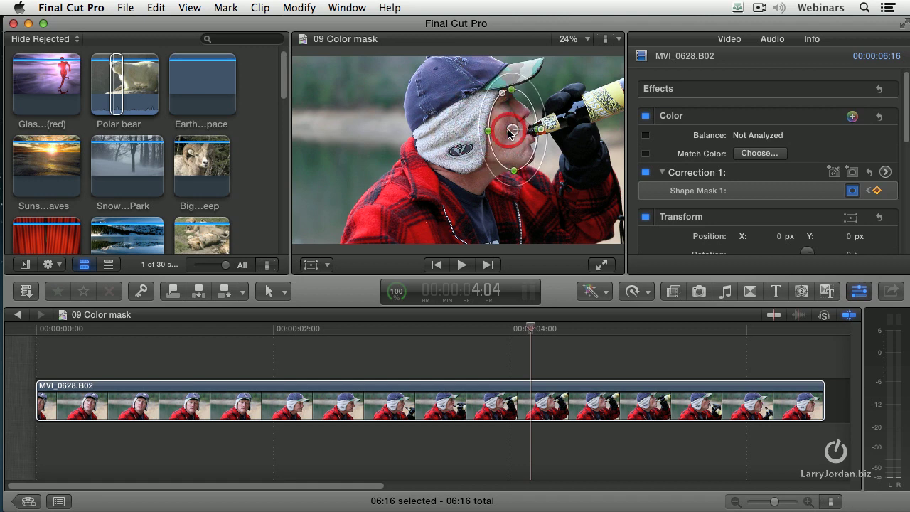
pyautogui.moveTo(534, 332); pyautogui.dragTo(735, 331)
pyautogui.moveTo(516, 135)
pyautogui.mouseDown()
pyautogui.moveTo(527, 175)
pyautogui.moveTo(533, 161)
pyautogui.moveTo(569, 158)
pyautogui.moveTo(555, 160)
pyautogui.mouseUp()
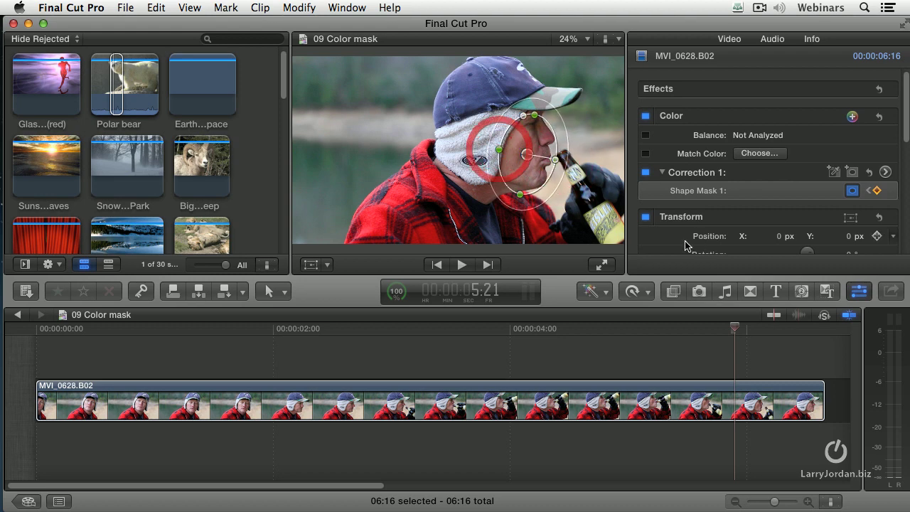
# Set the mask to Outside and drop global saturation to zero, then play from the start.
pyautogui.click(886, 172)
pyautogui.click(31, 330)
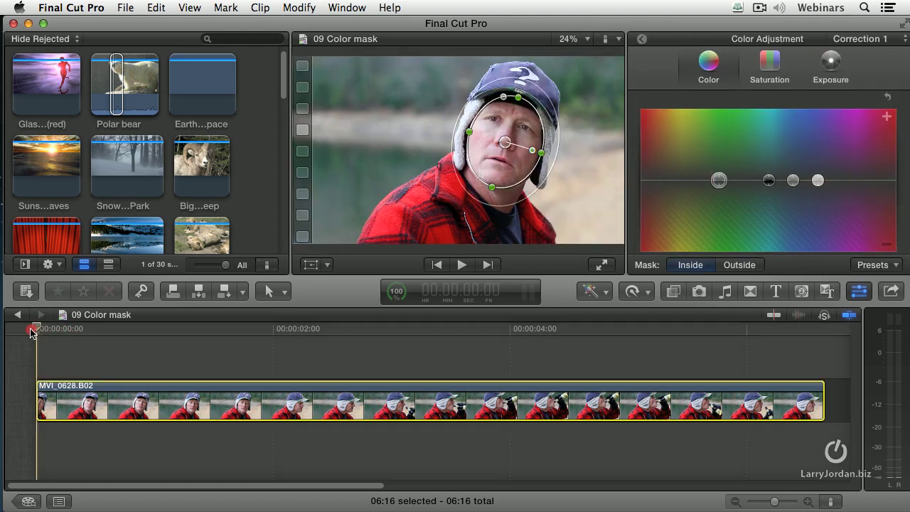
pyautogui.click(740, 265)
pyautogui.click(770, 64)
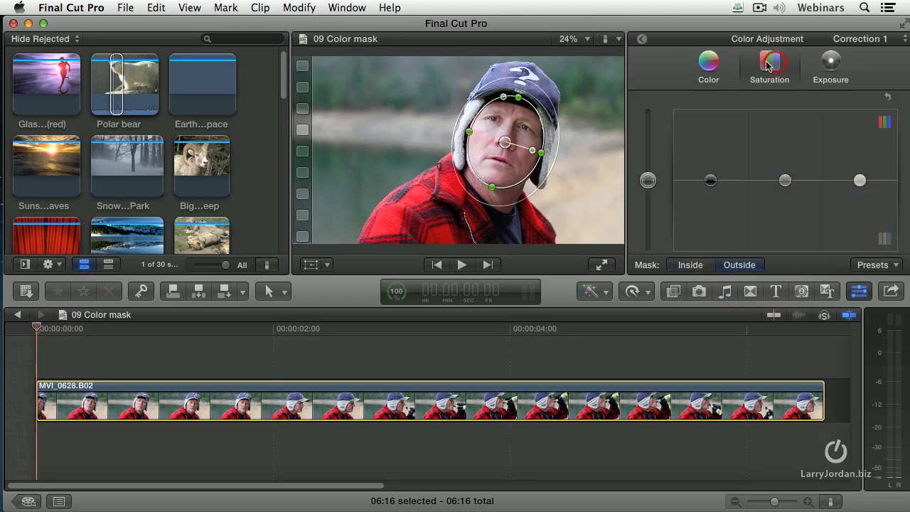
pyautogui.moveTo(649, 182); pyautogui.dragTo(356, 308)
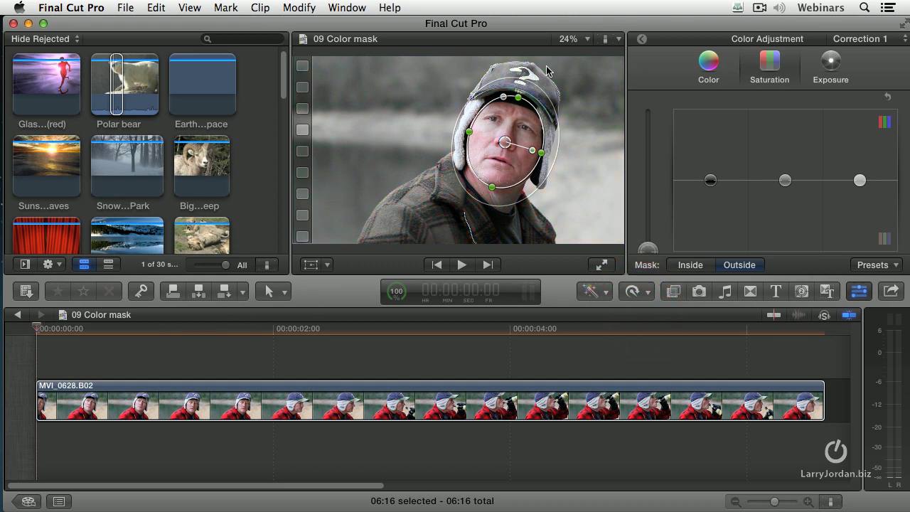
pyautogui.moveTo(46, 331); pyautogui.dragTo(270, 320)
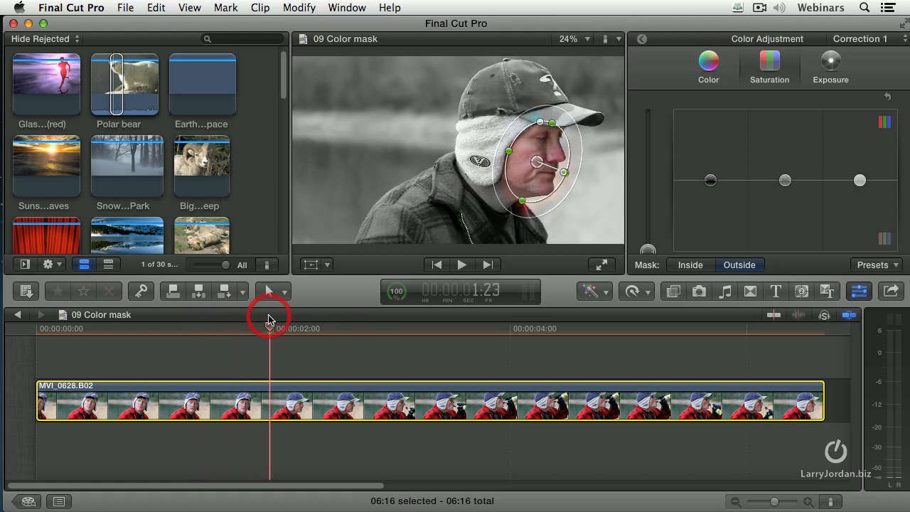